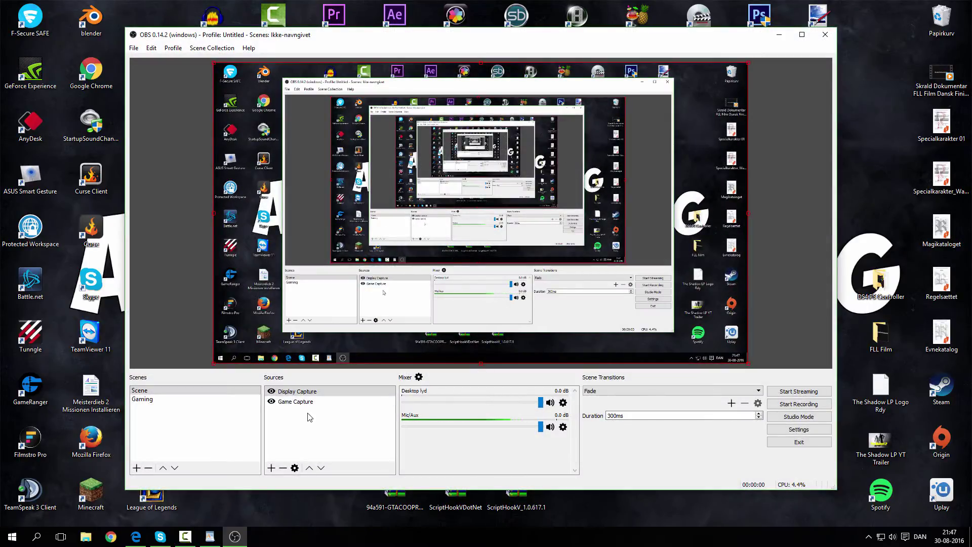
Delete the Game Capture and Display Capture sources, confirming each removal
key(Delete)
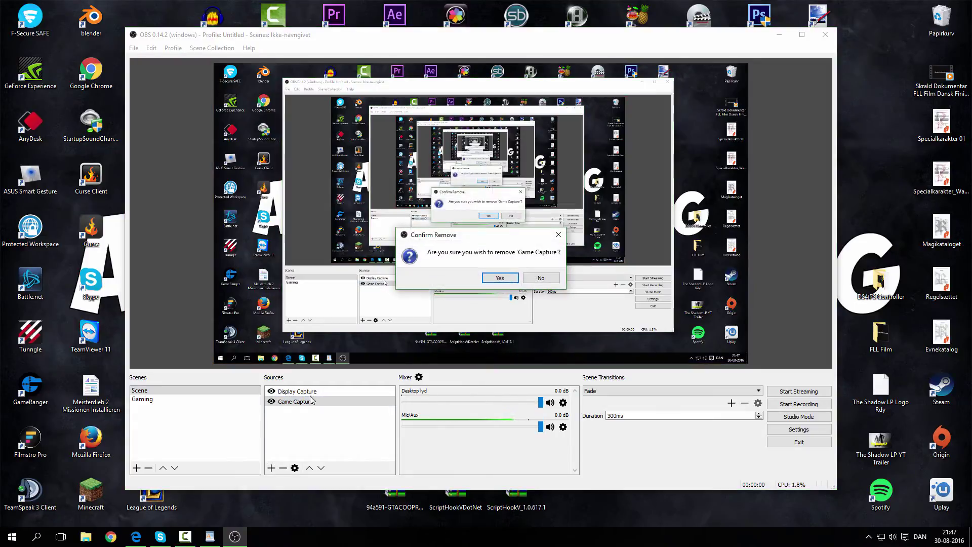
key(Return)
key(Delete)
key(Return)
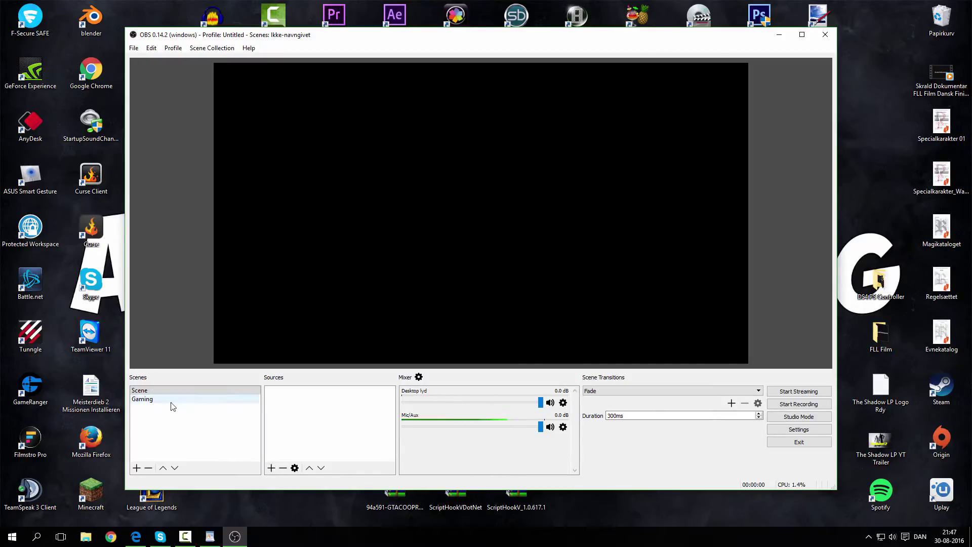
Add a source named Game Capture with default properties for any fullscreen application
right_click(297, 398)
mouse_move(323, 403)
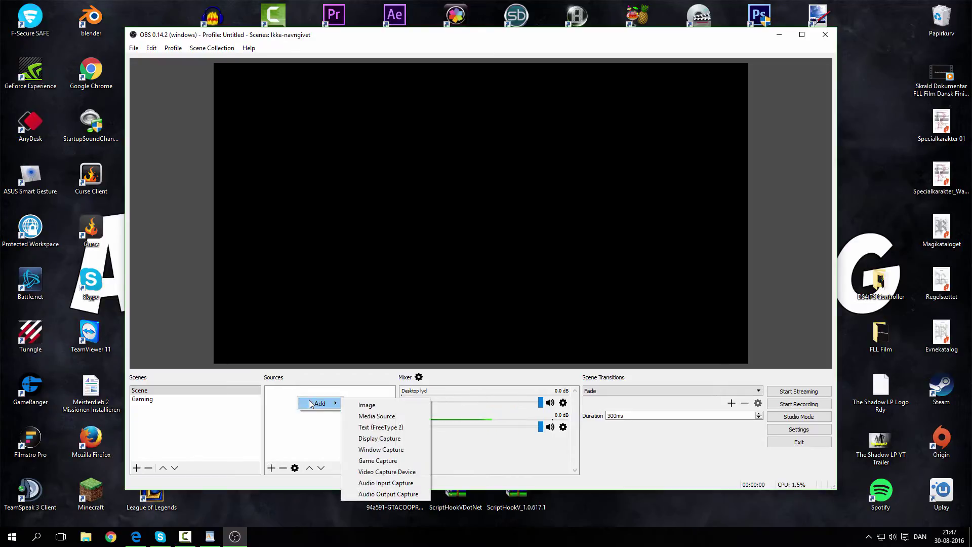
click(389, 461)
click(503, 335)
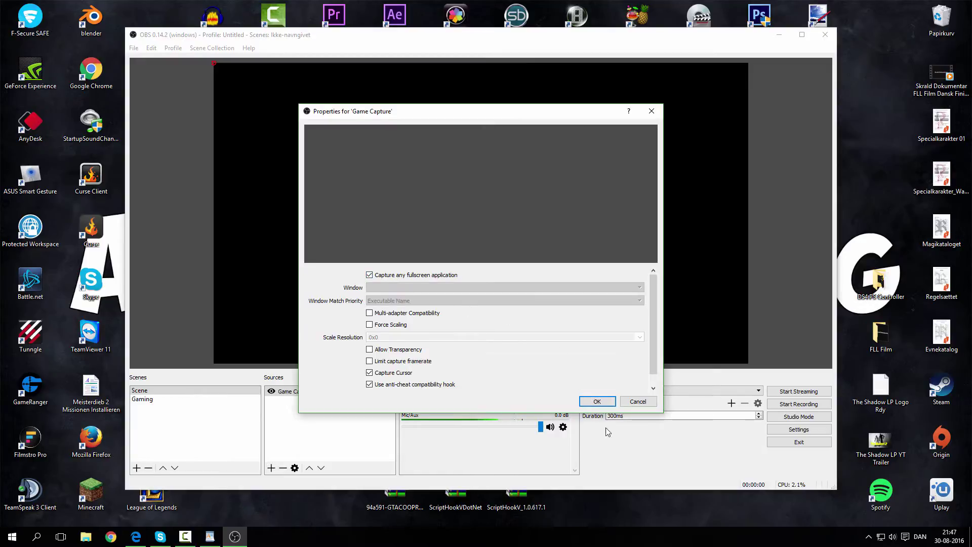
click(598, 400)
right_click(330, 433)
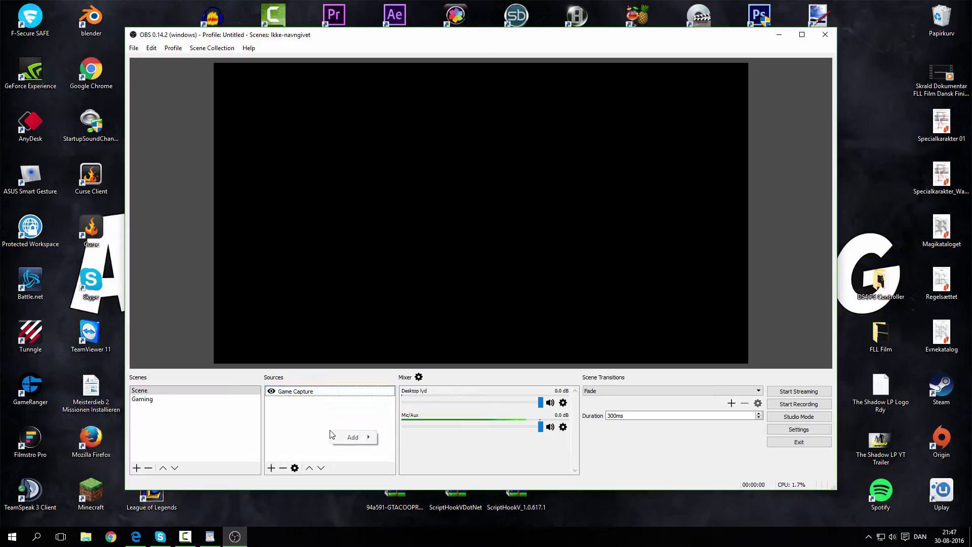
Add a source named Display Capture with its default properties so the desktop appears
mouse_move(355, 442)
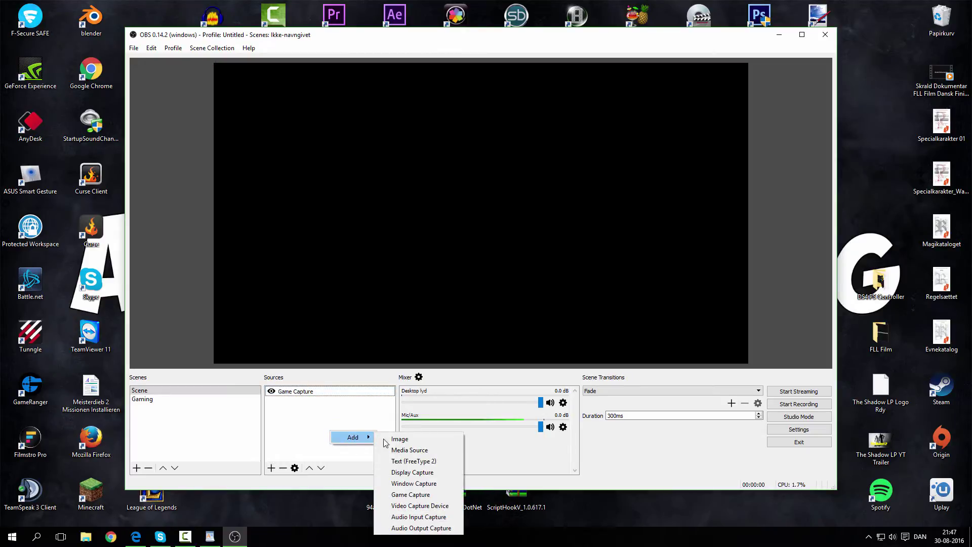
click(412, 472)
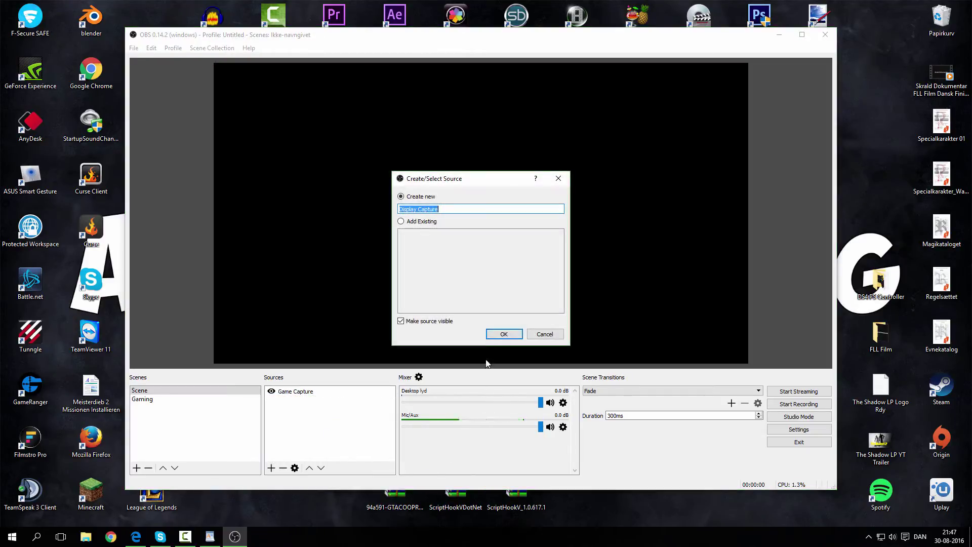
click(498, 334)
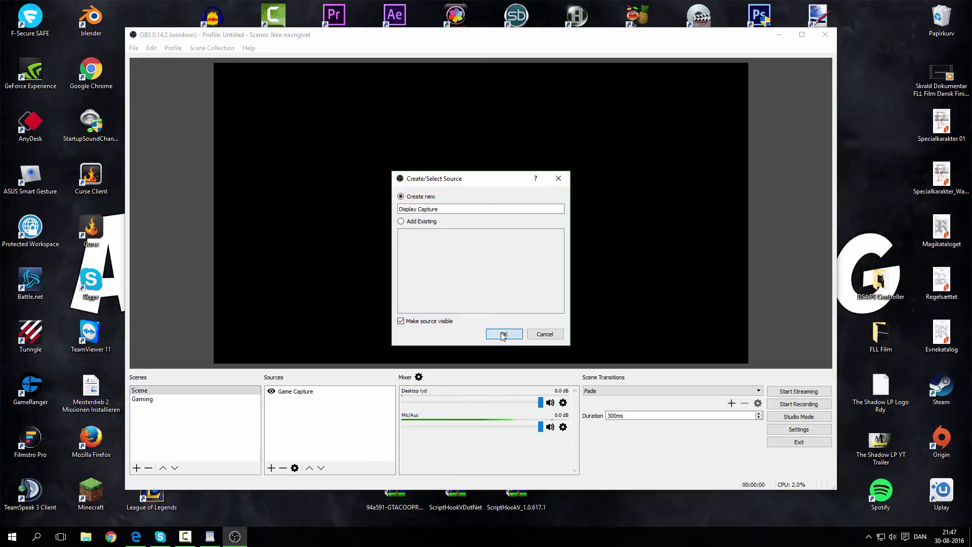
click(589, 400)
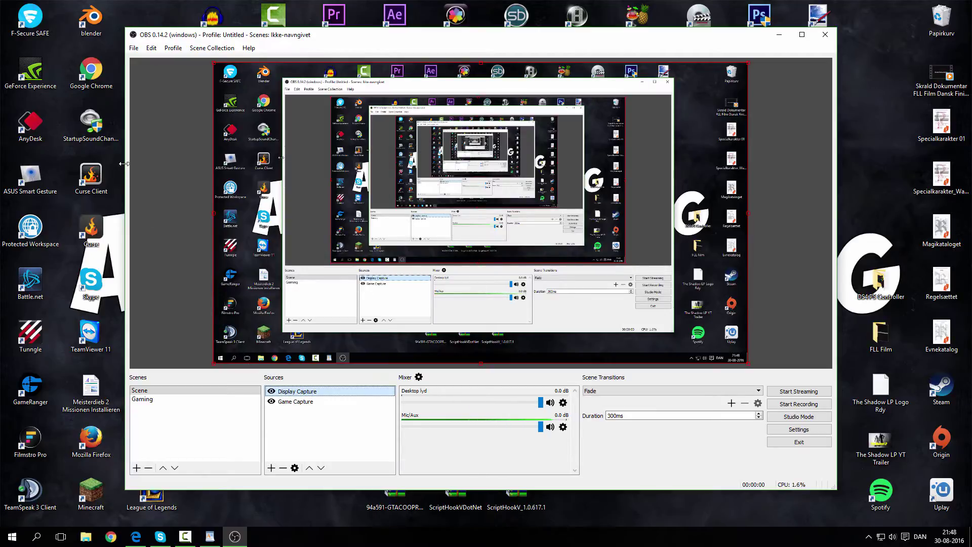
Open Settings on the Stream page showing Twitch with the EU: Frankfurt, DE server
click(134, 48)
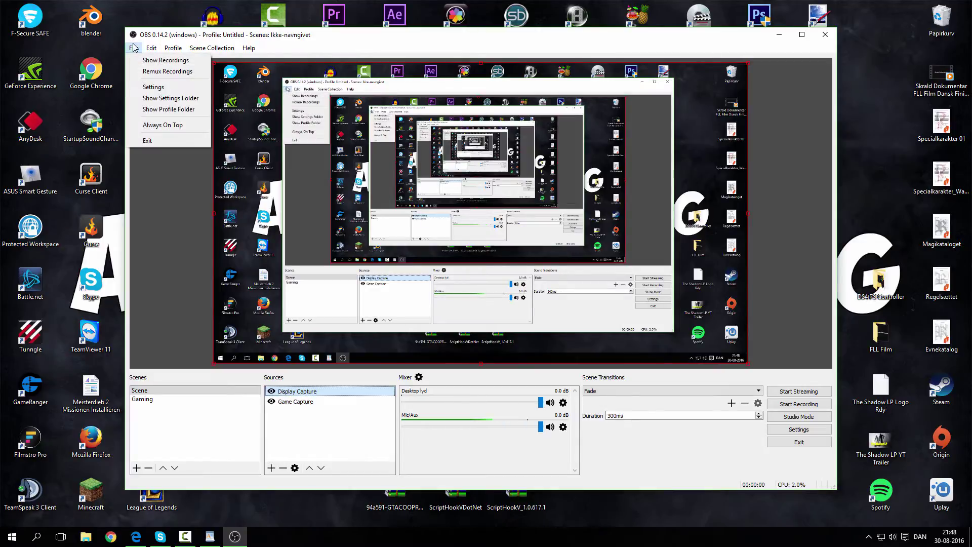
click(147, 87)
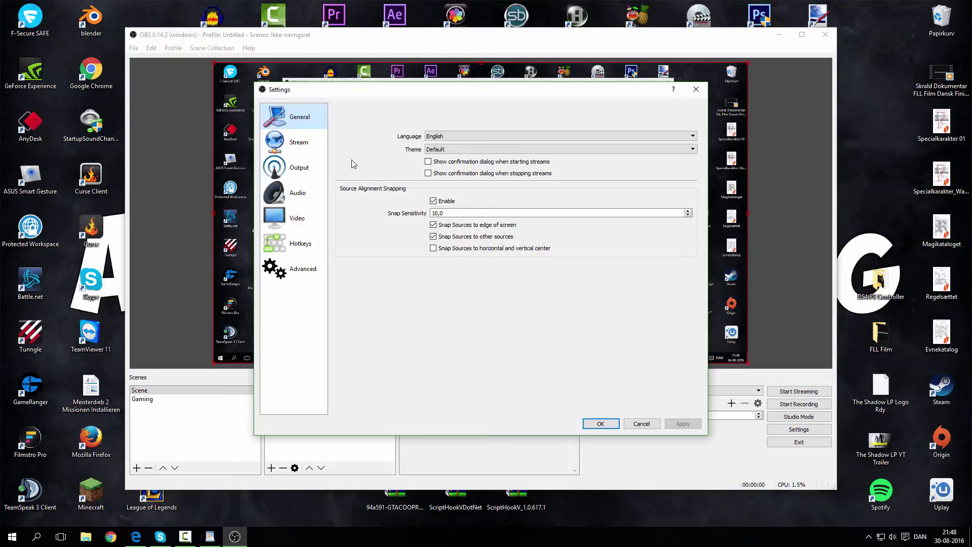
click(319, 143)
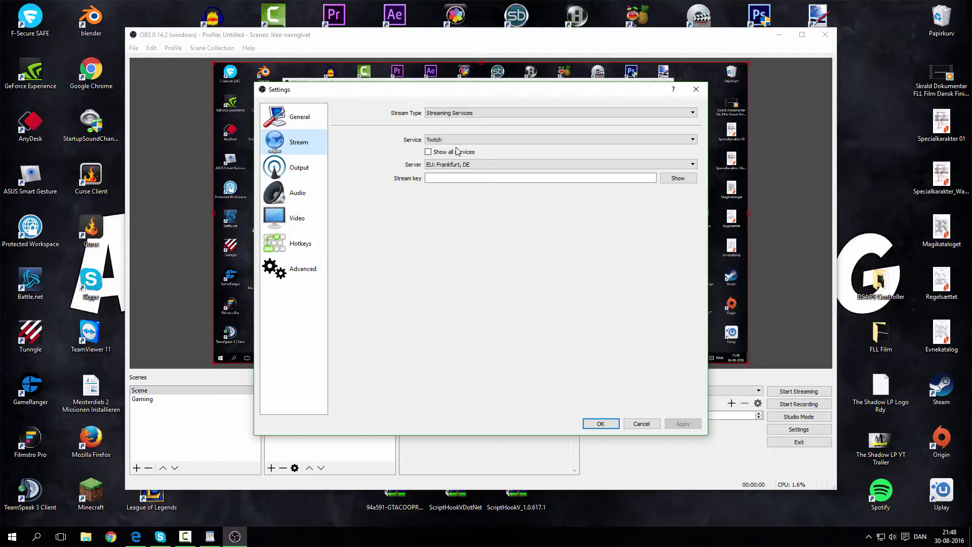
click(473, 116)
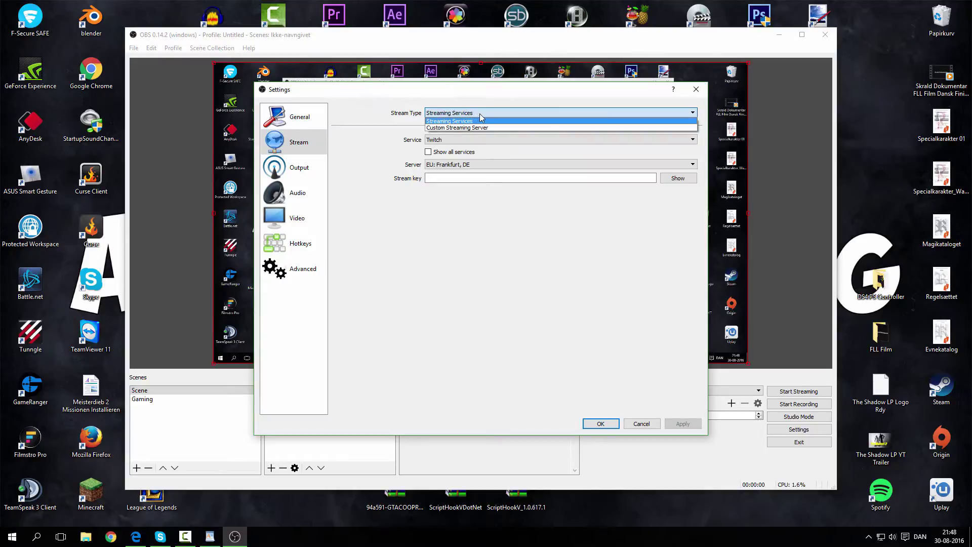
click(480, 115)
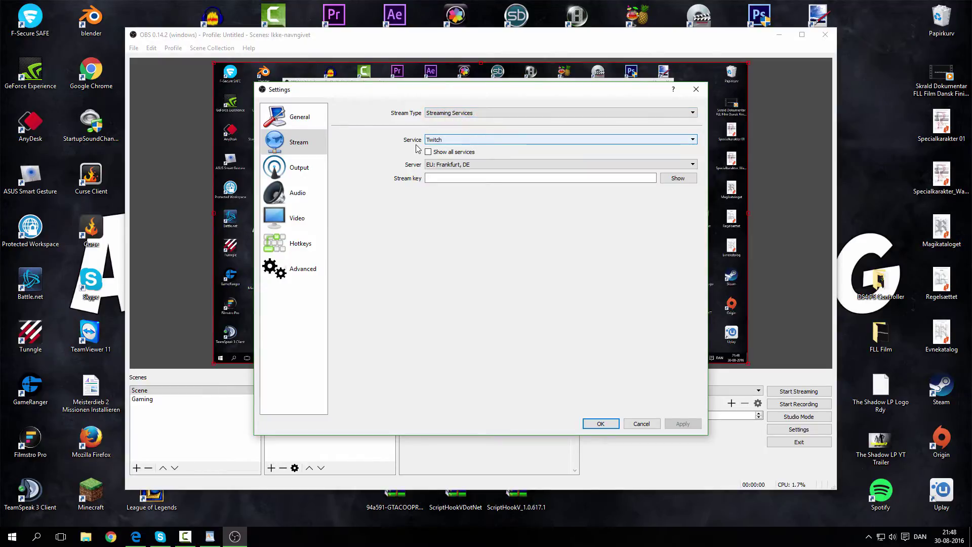
click(459, 143)
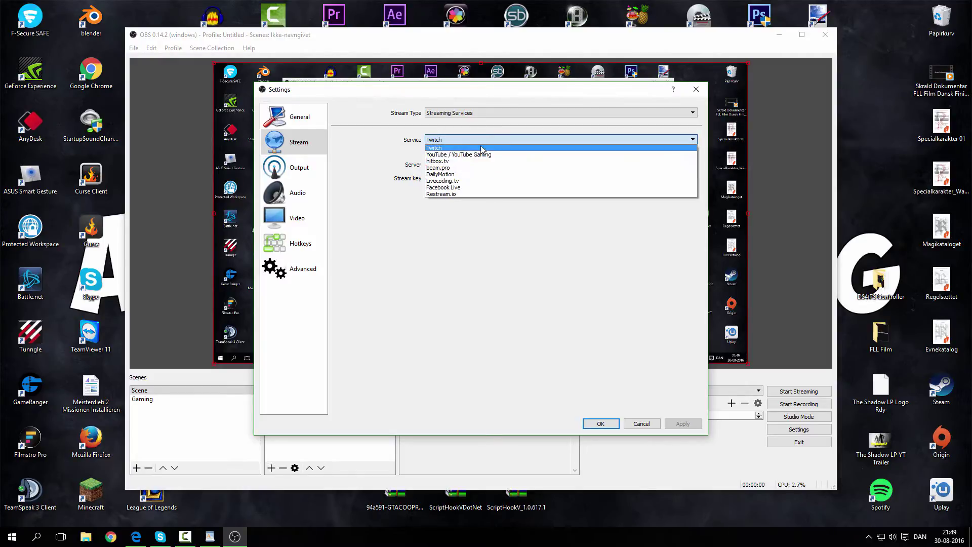
click(477, 147)
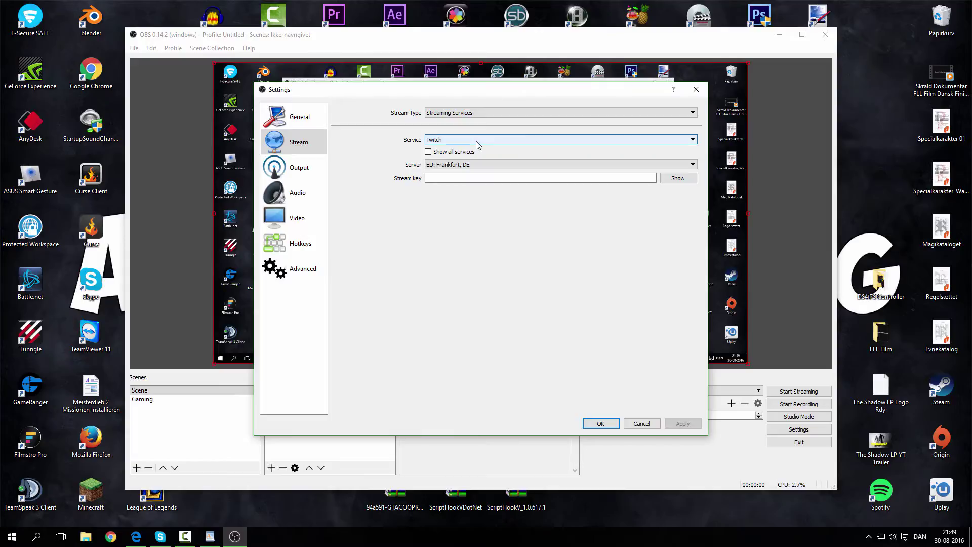
click(451, 165)
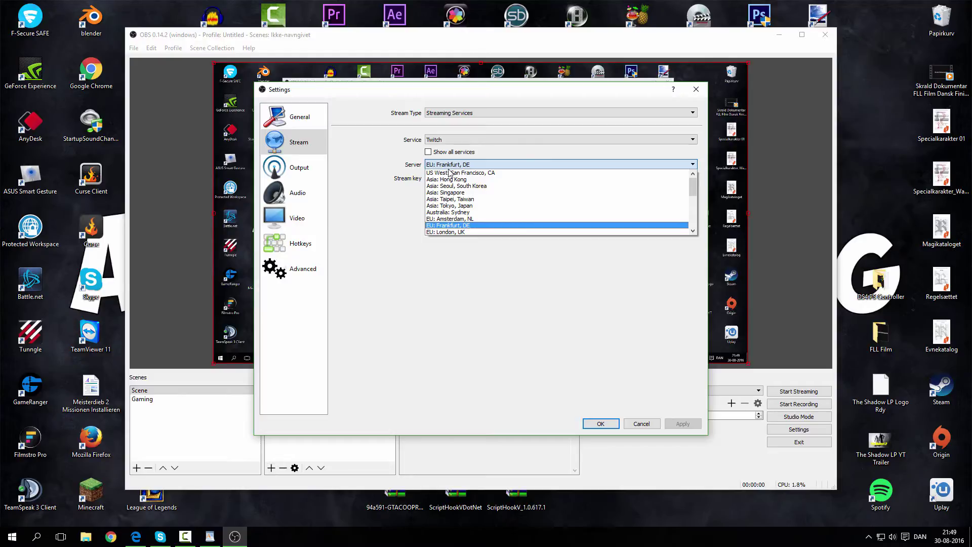
key(Escape)
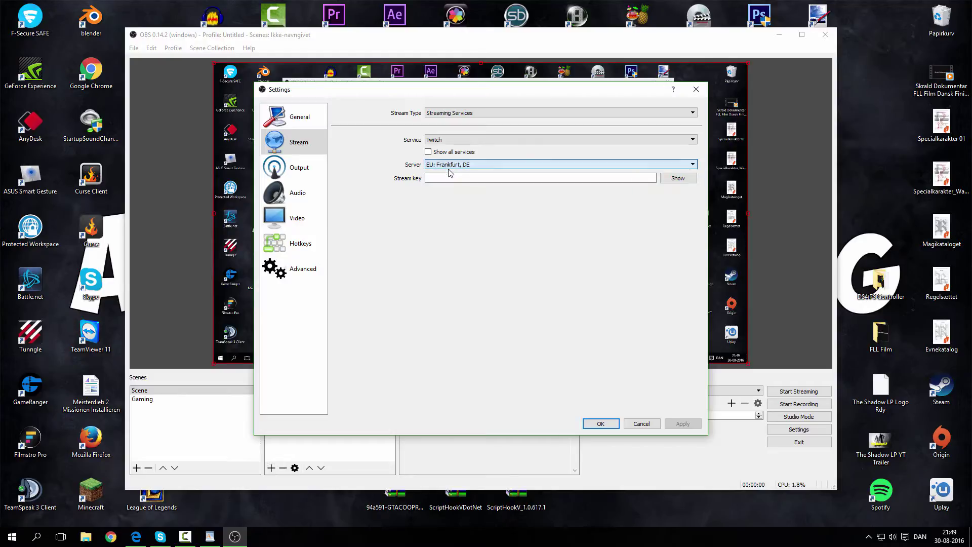
click(303, 169)
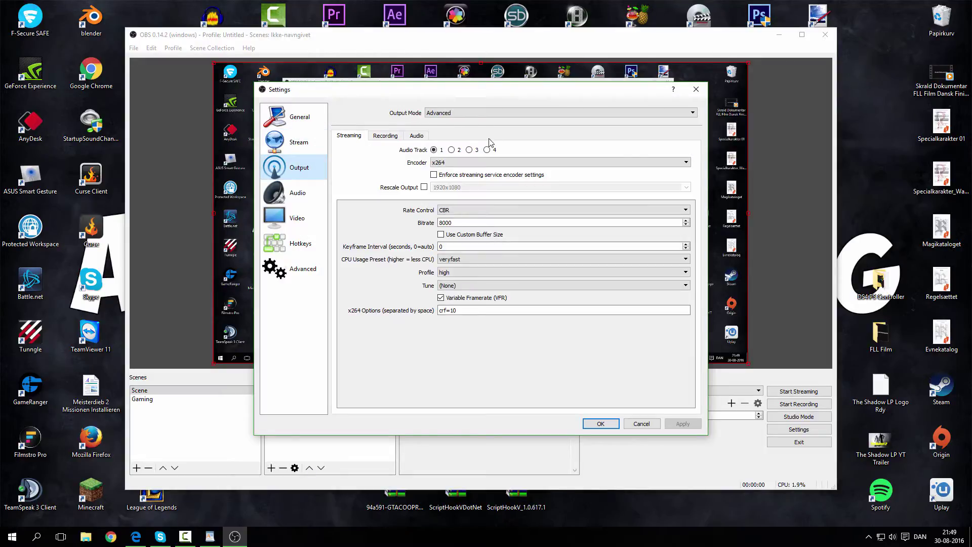
Switch Output Mode to Simple and back to Advanced, then view the Recording settings
click(479, 115)
click(478, 119)
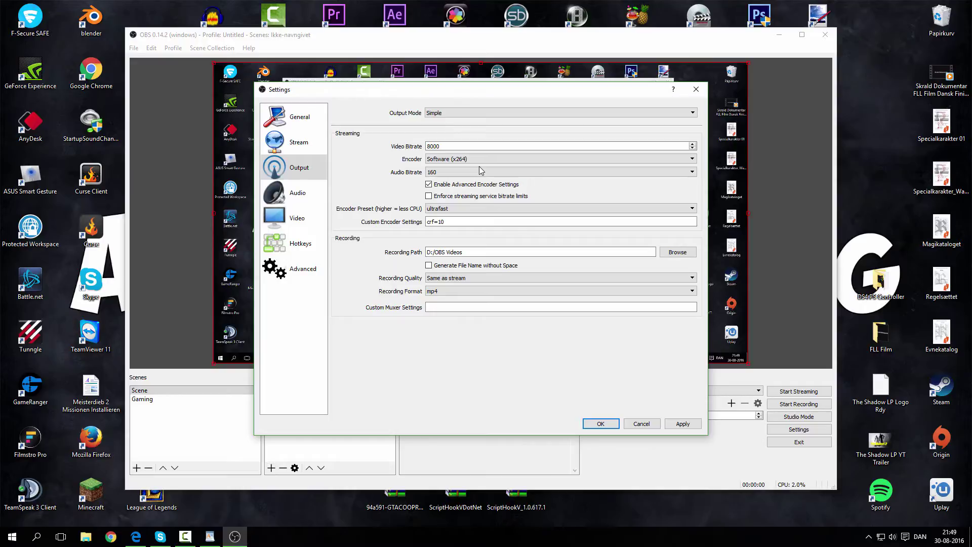
click(453, 113)
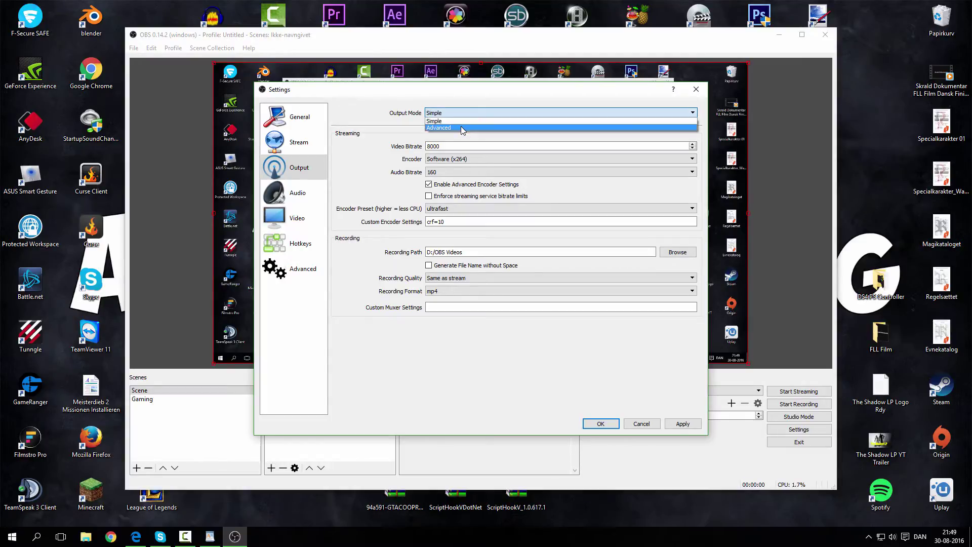
click(462, 129)
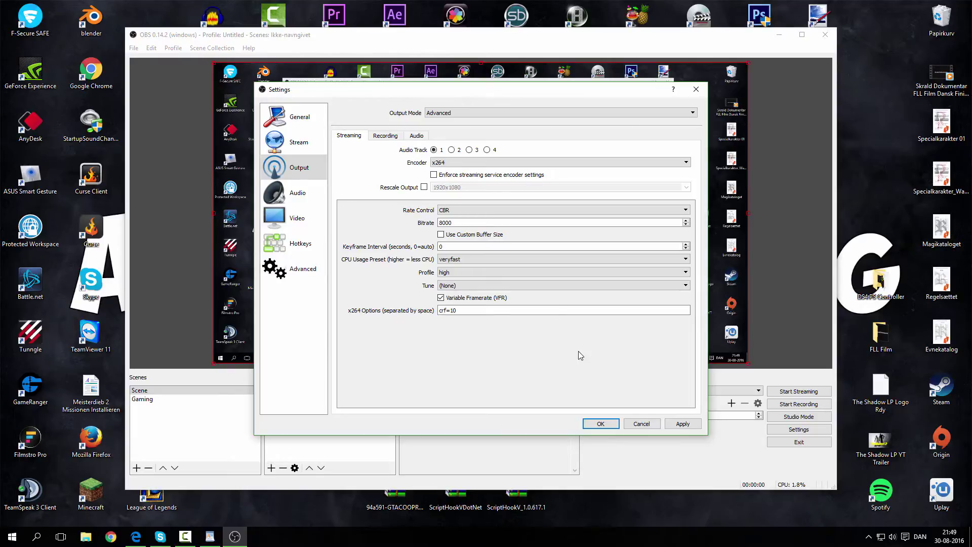
click(386, 136)
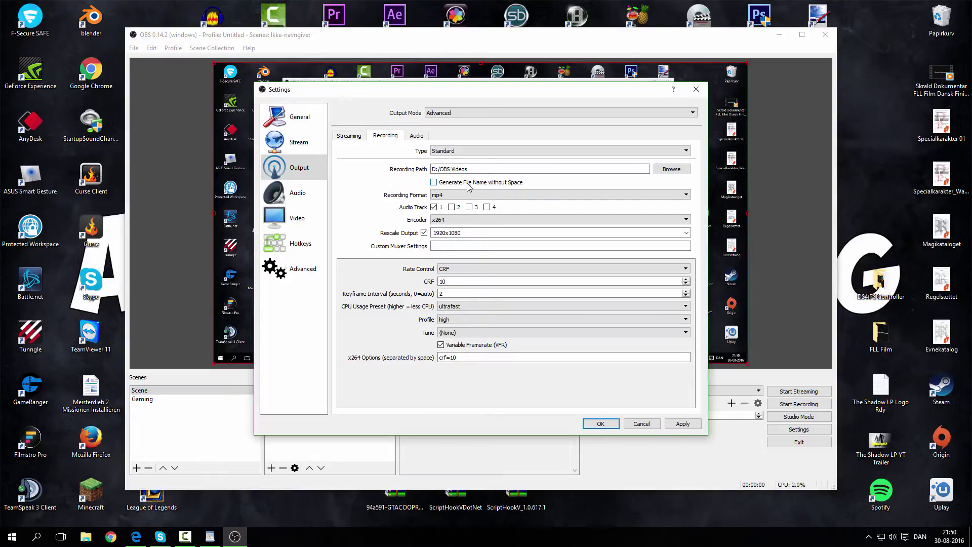
Keep the Standard recording type and set the recording path to D:/OBS Videos
click(451, 151)
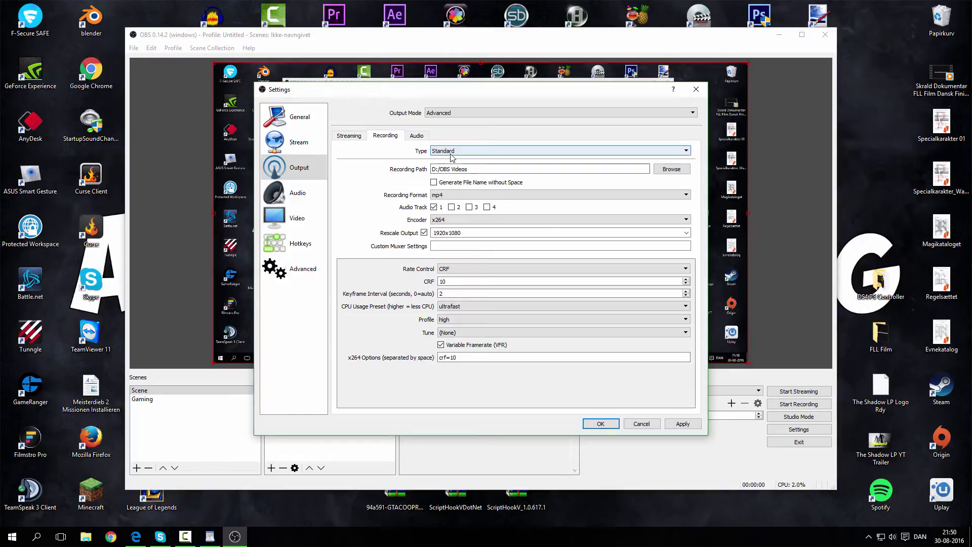
click(456, 159)
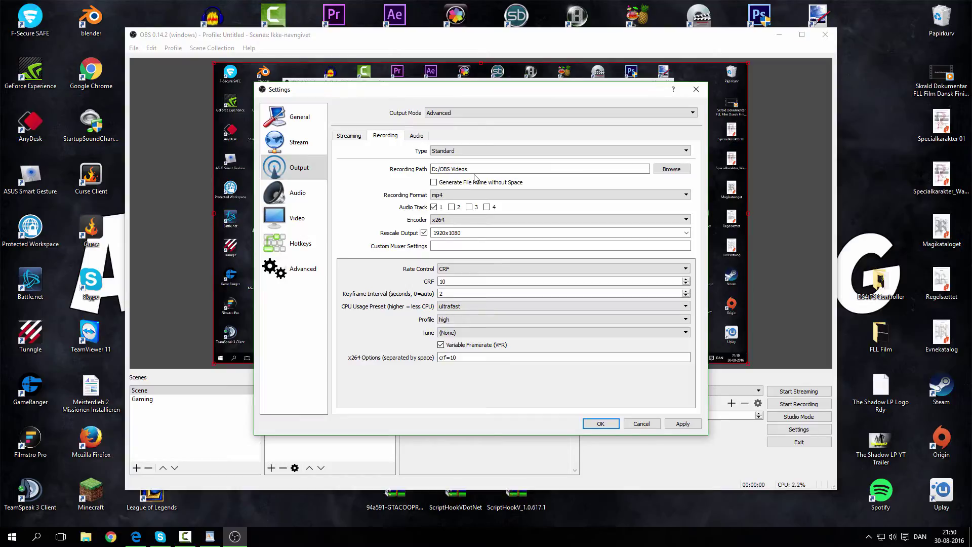
click(678, 173)
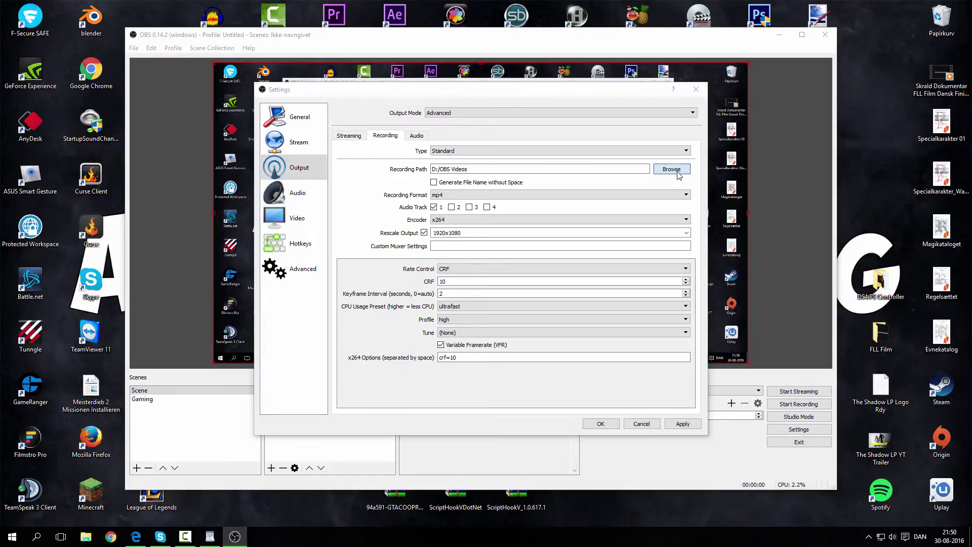
scroll(462, 308, down, 2)
scroll(462, 308, up, 2)
scroll(448, 260, down, 1)
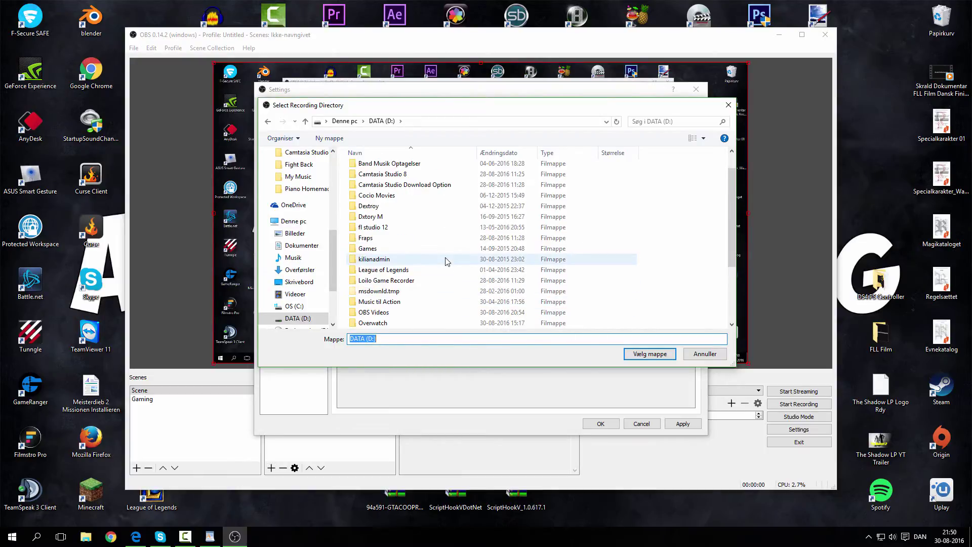
double_click(446, 313)
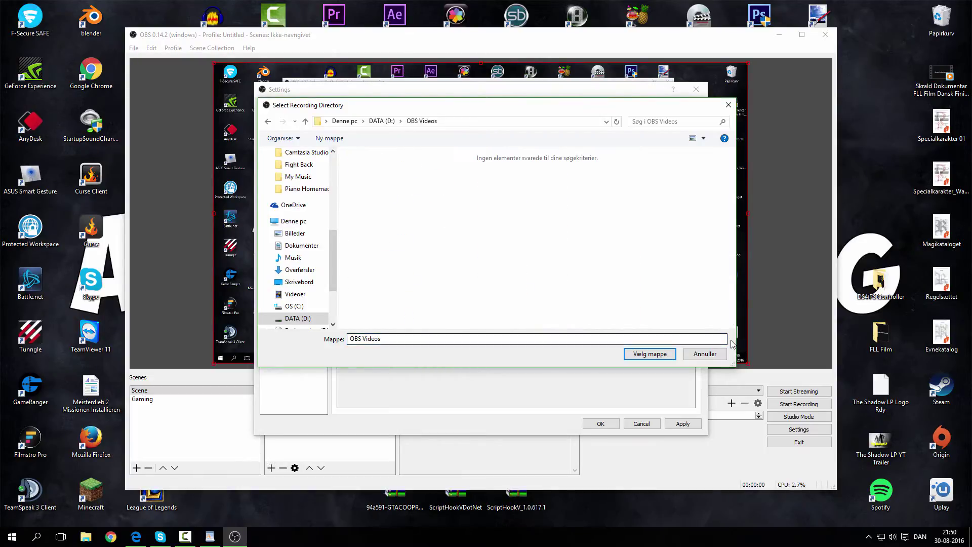
click(651, 354)
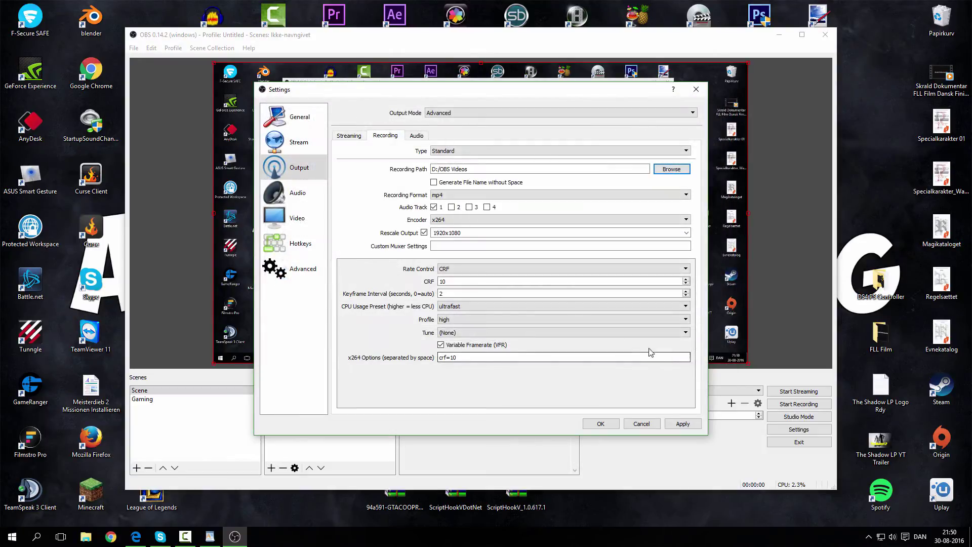
click(447, 199)
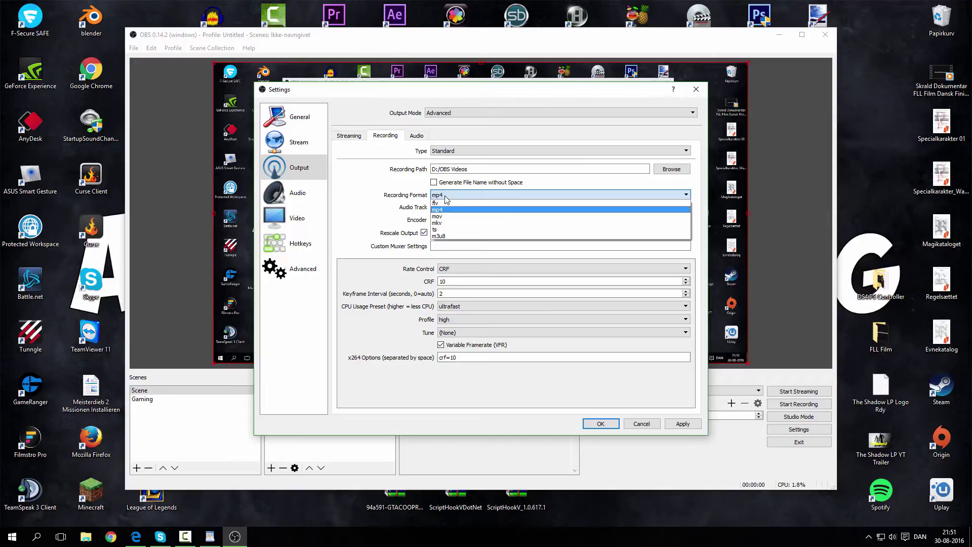
click(446, 197)
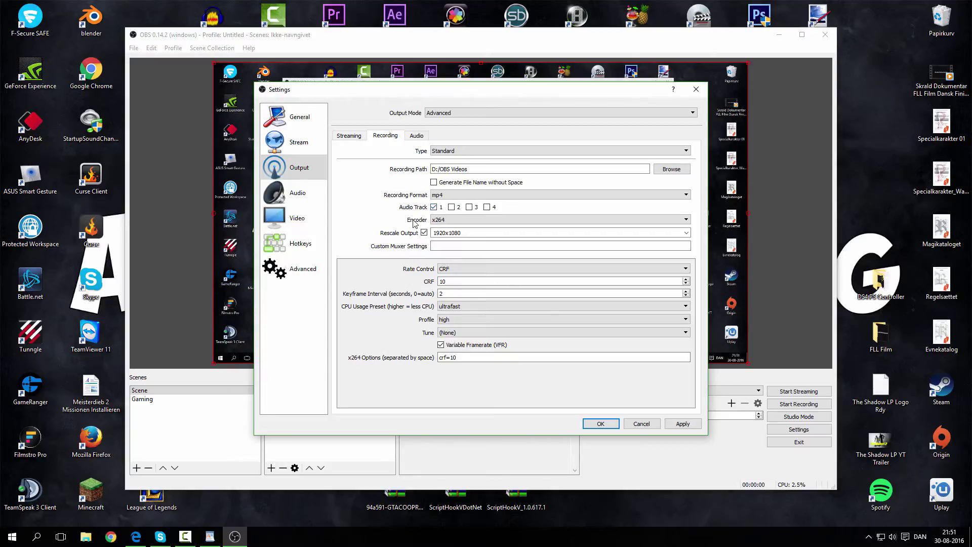
click(436, 223)
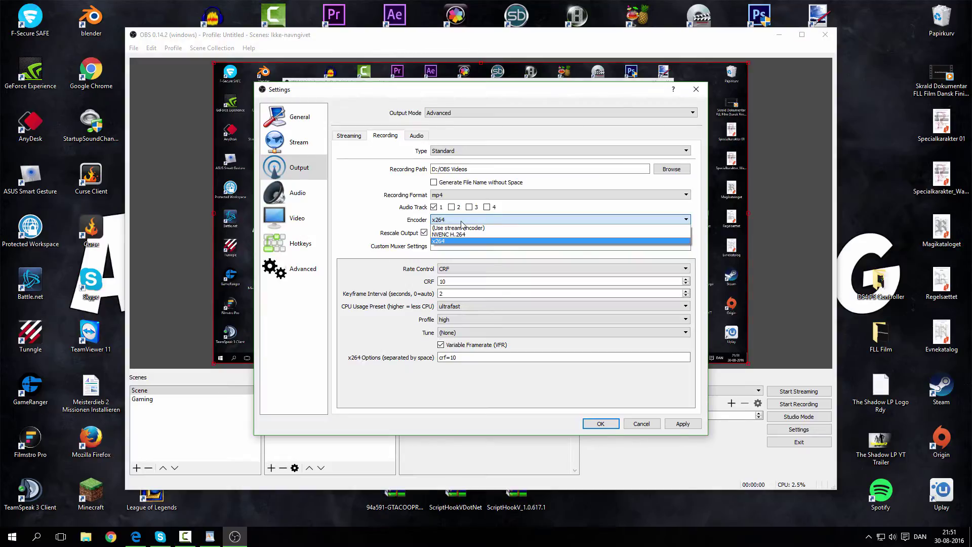
click(465, 221)
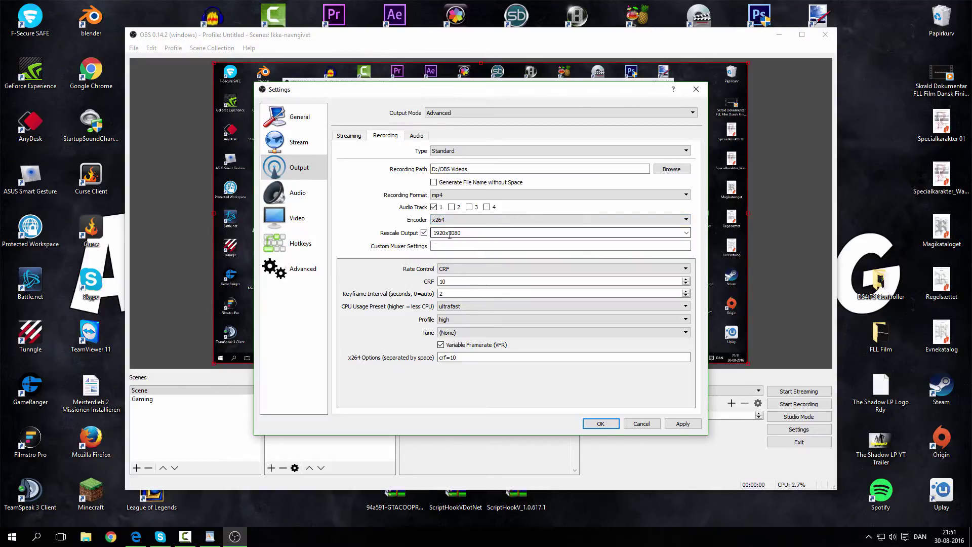
click(424, 233)
click(424, 233)
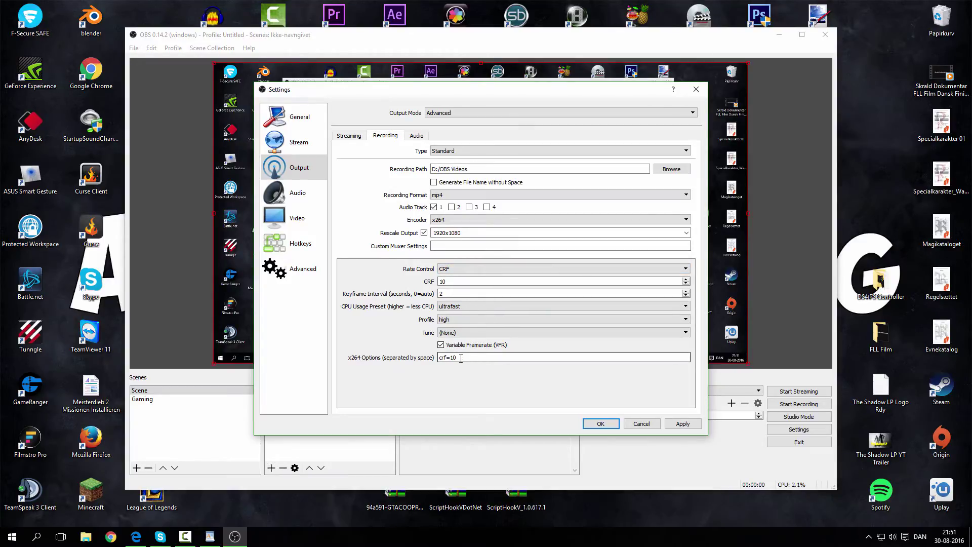
click(485, 221)
click(486, 228)
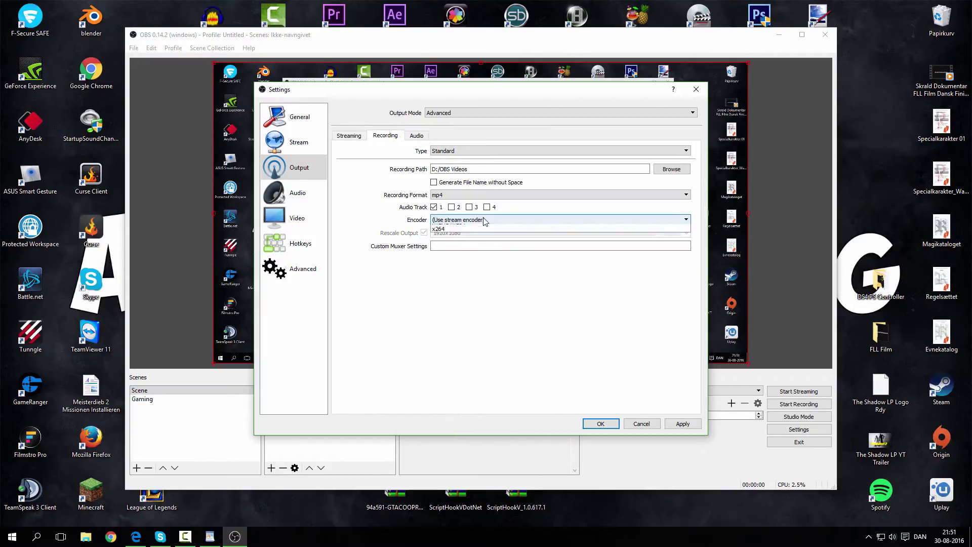
click(483, 221)
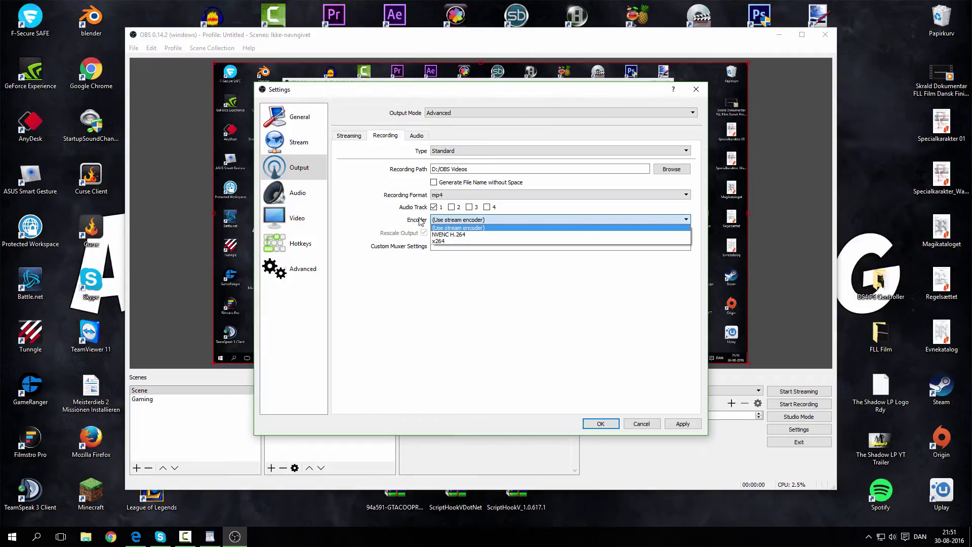
click(457, 240)
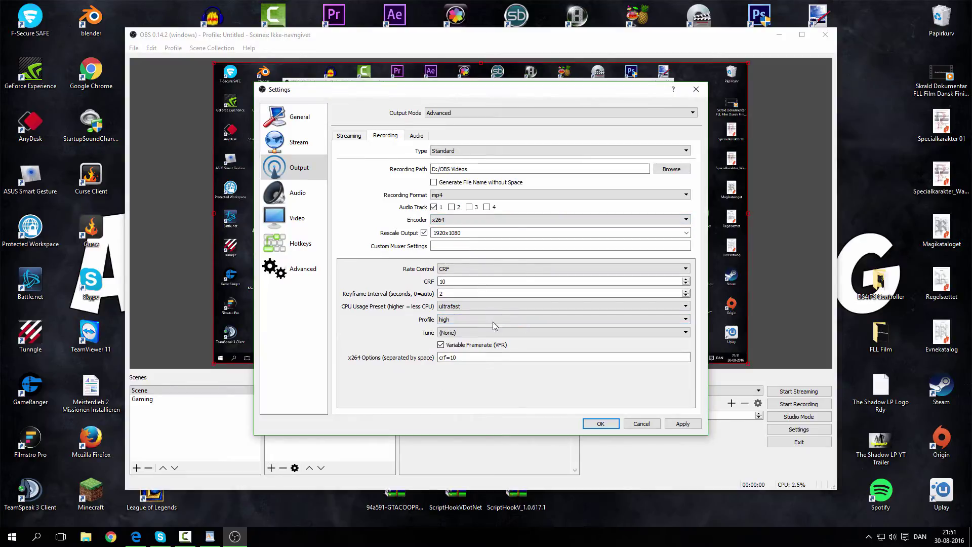
click(477, 270)
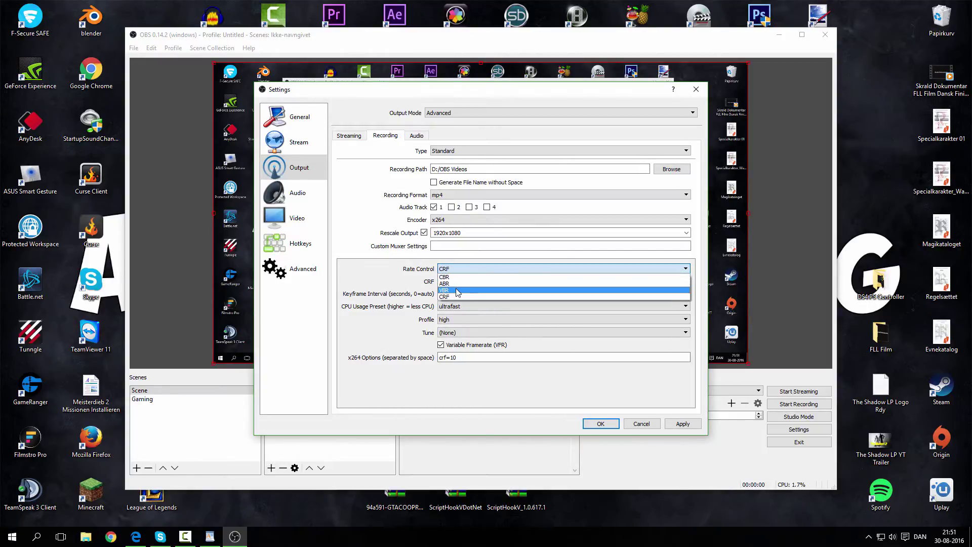
click(470, 263)
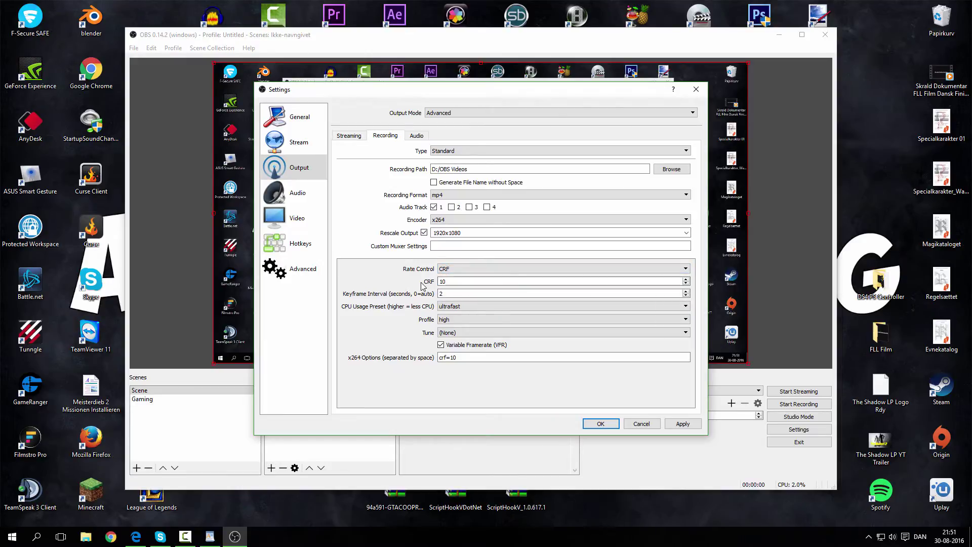
click(449, 294)
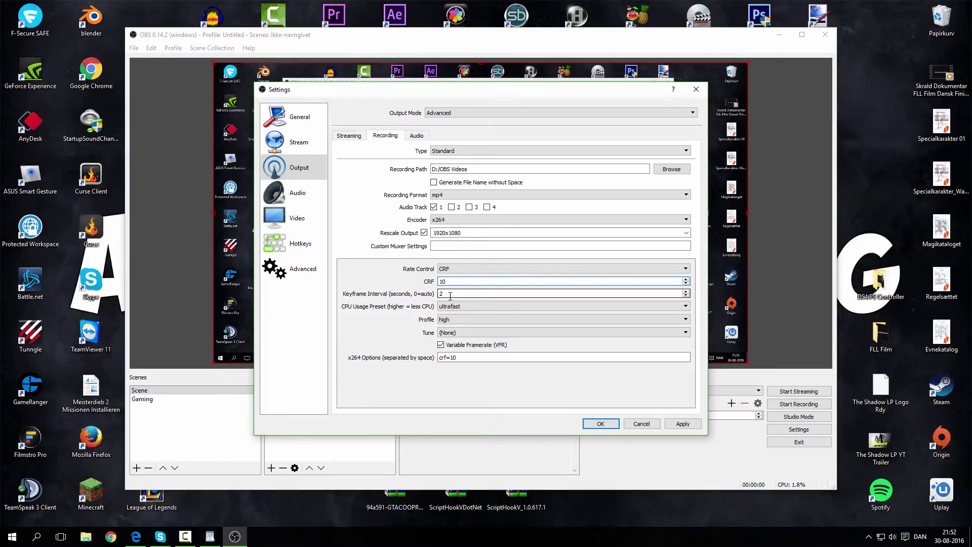
click(471, 281)
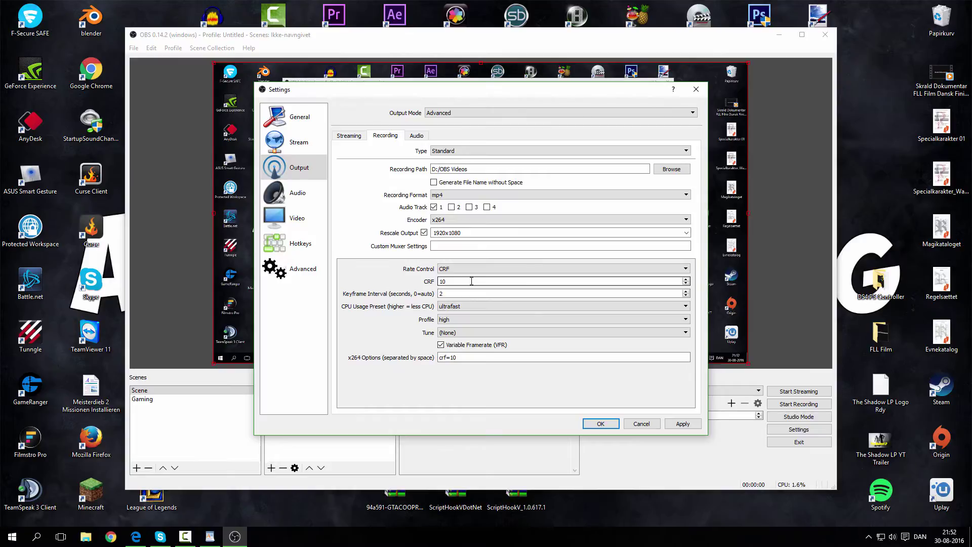
click(466, 307)
click(466, 307)
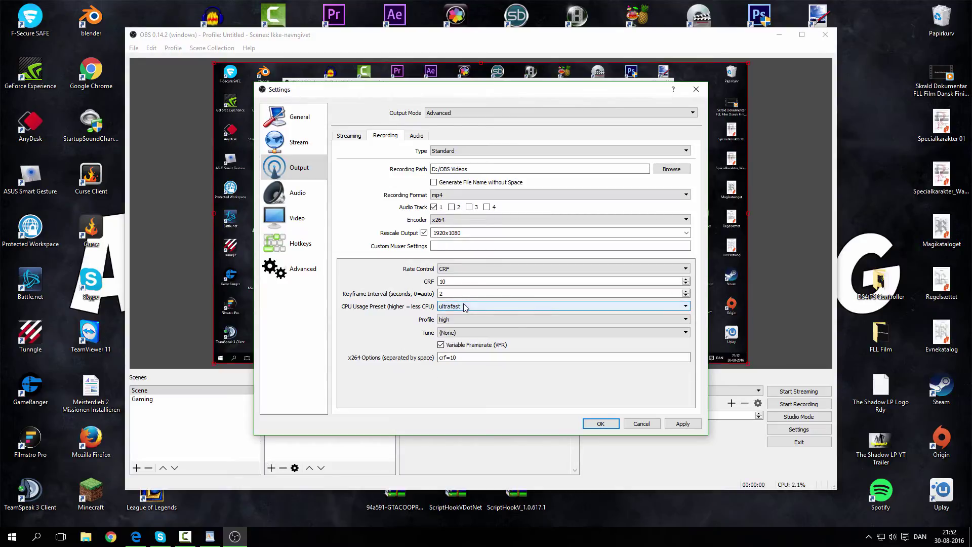
click(465, 307)
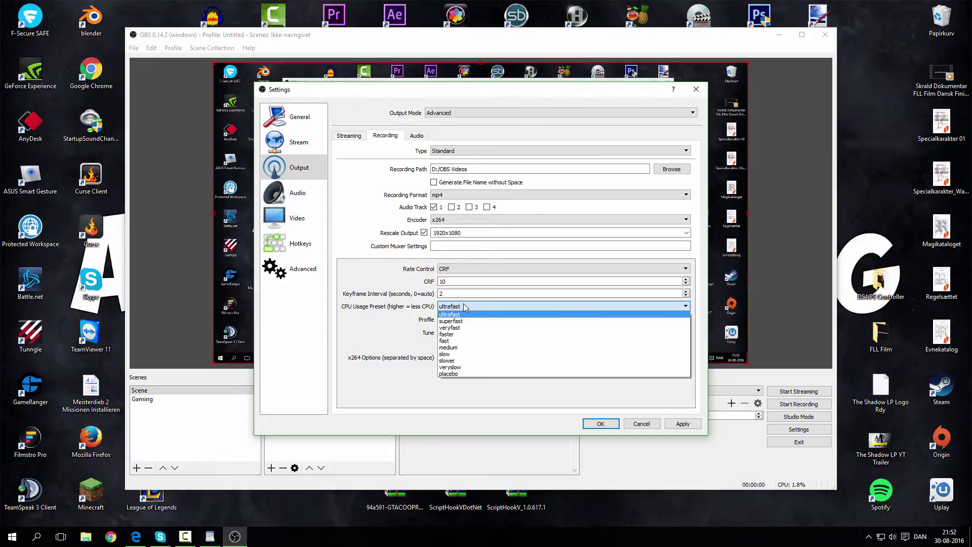
click(464, 303)
click(458, 321)
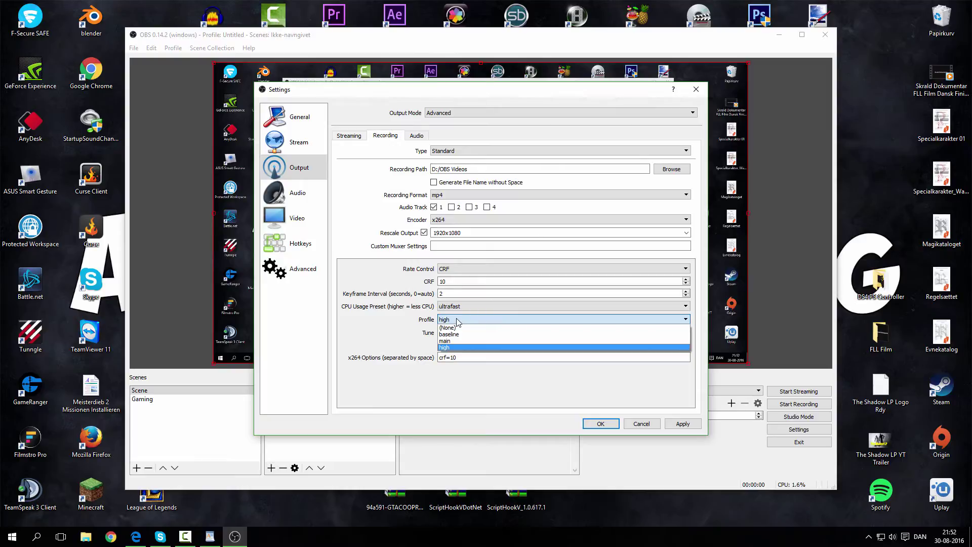
click(459, 318)
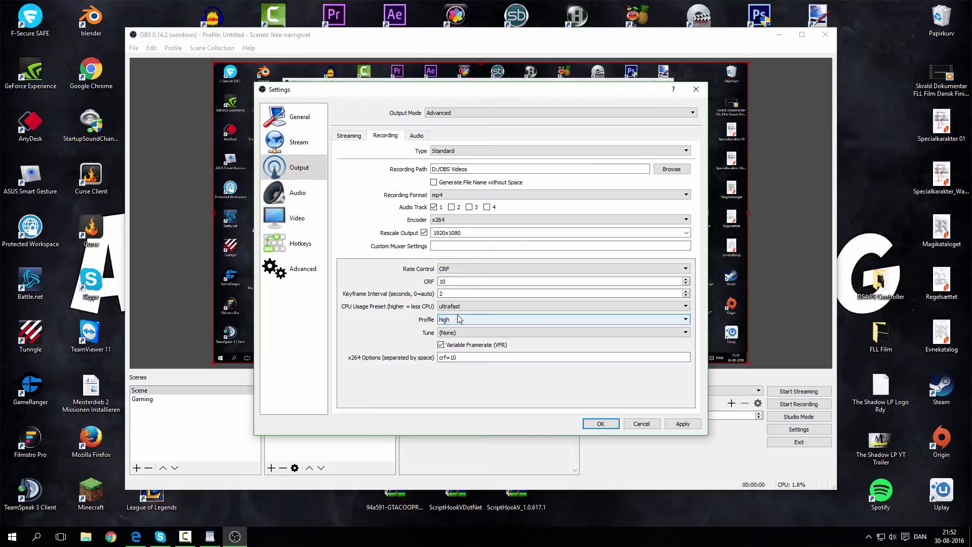
click(459, 318)
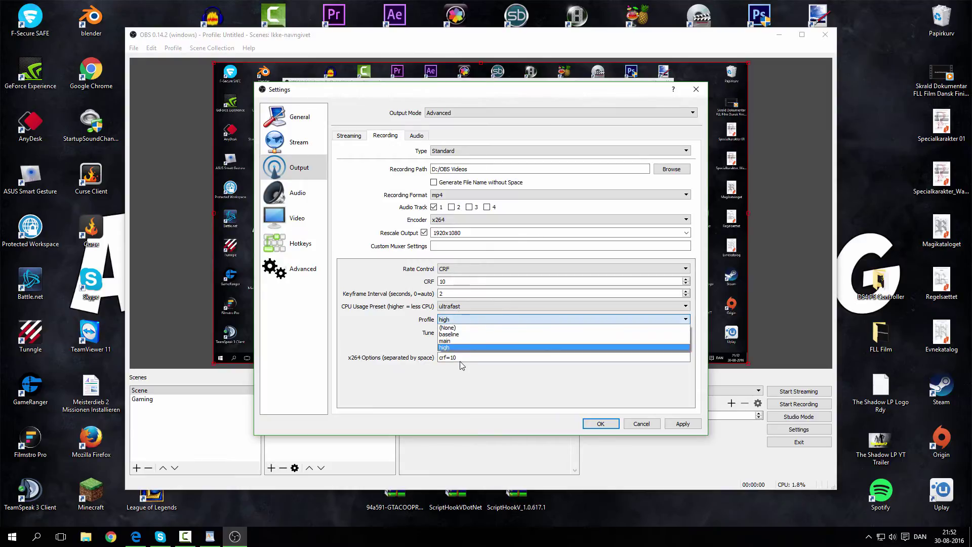
click(460, 346)
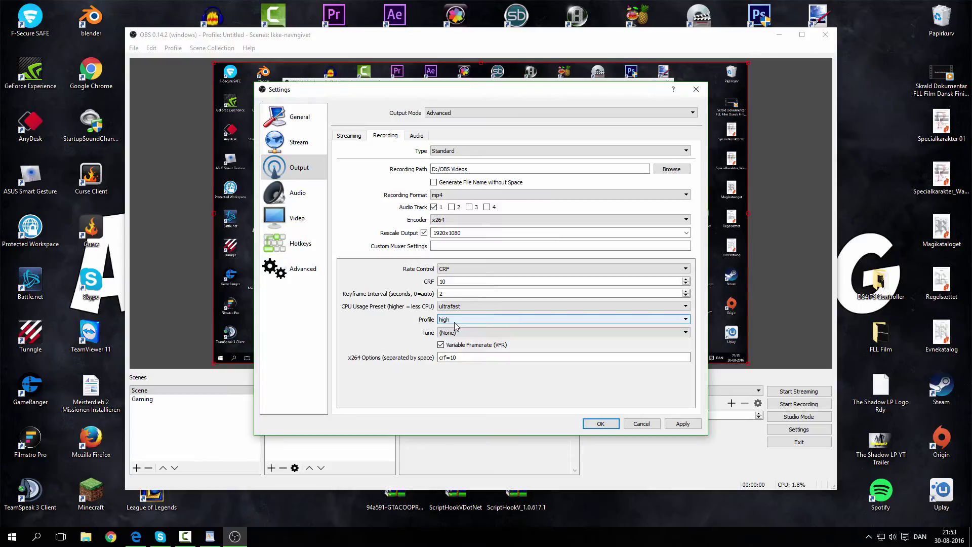
click(454, 325)
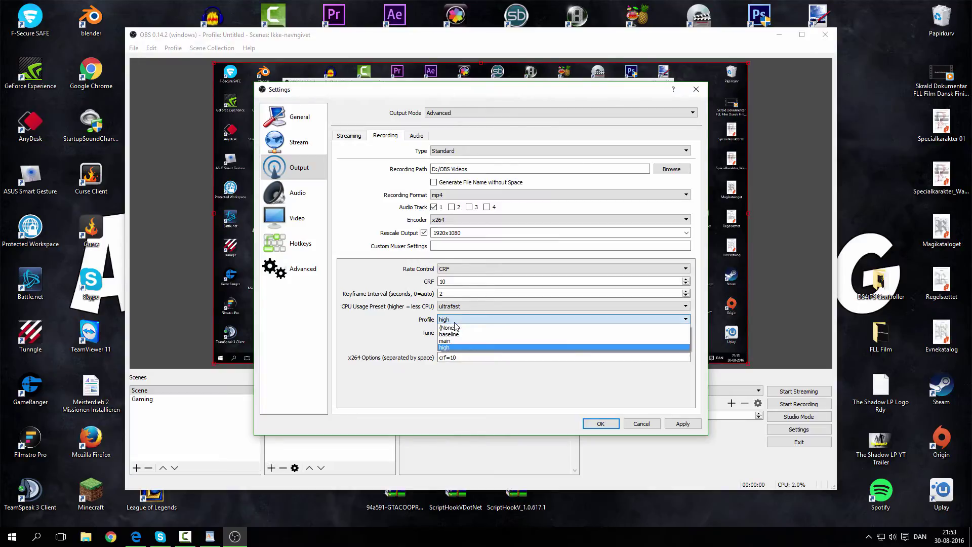
click(455, 323)
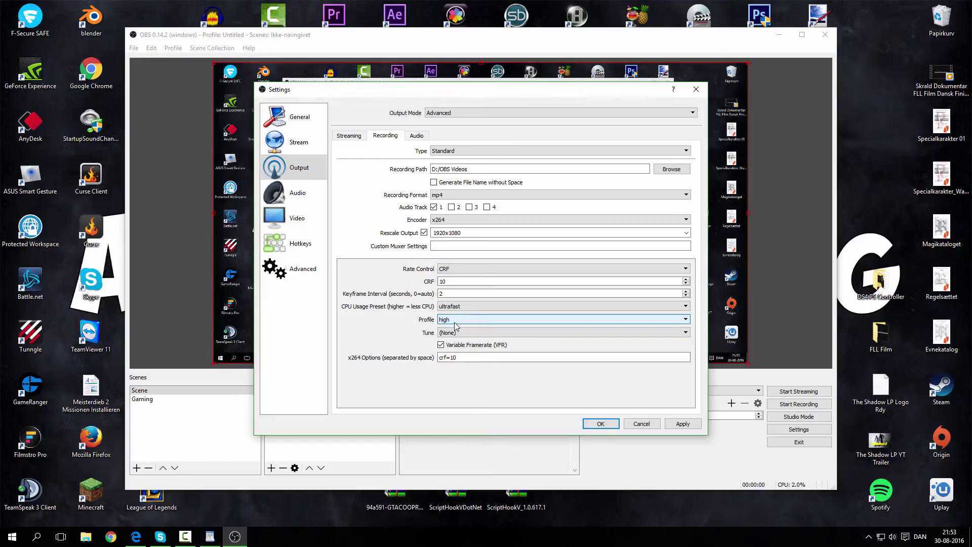
click(455, 323)
click(455, 323)
click(482, 333)
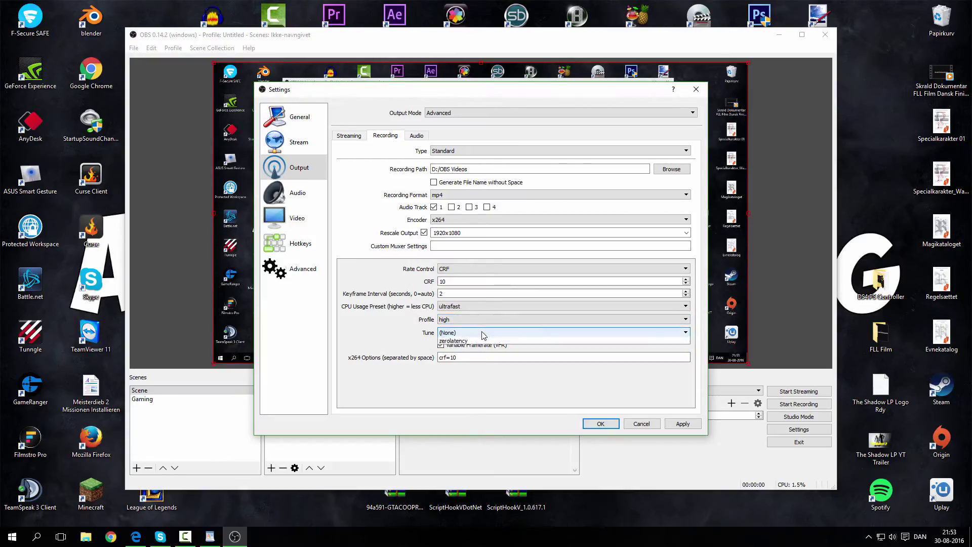
click(482, 331)
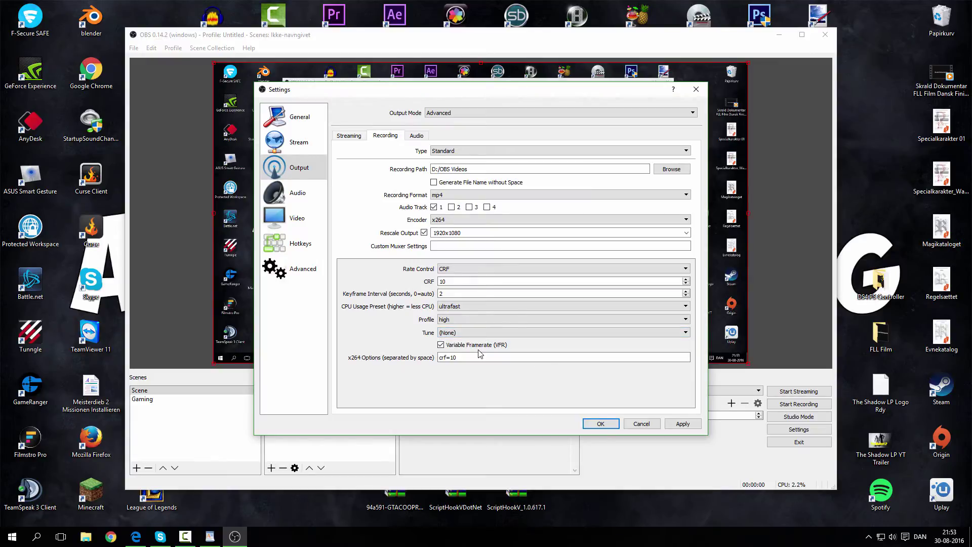
click(441, 345)
click(441, 346)
click(448, 358)
click(467, 358)
drag(467, 357, 414, 368)
click(481, 360)
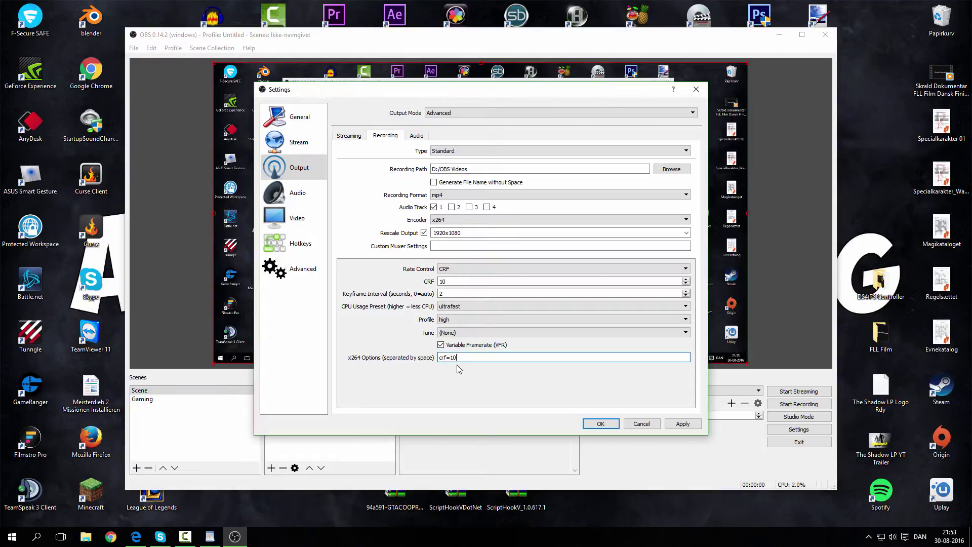
Finish the crf=10 x264 option and apply the mp4 recording settings
text(==)
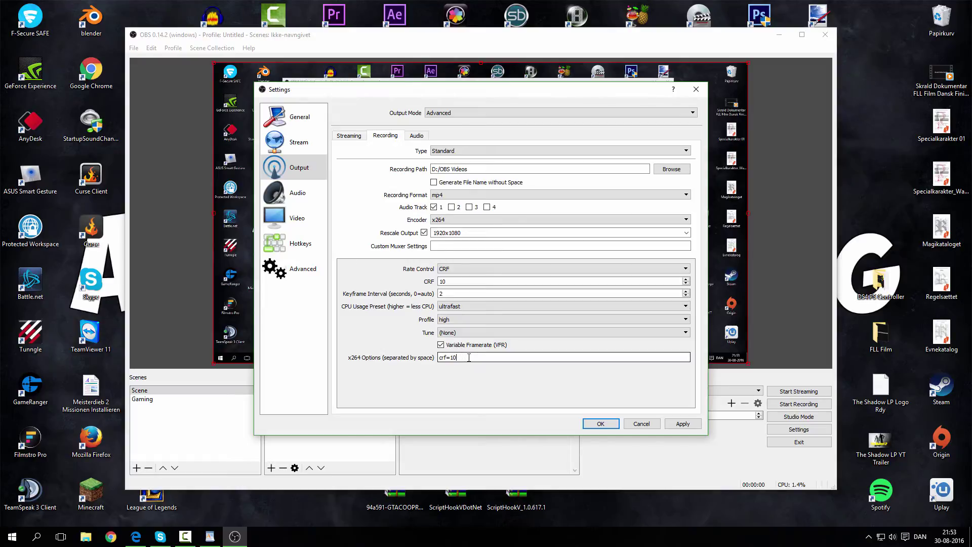
click(502, 357)
click(681, 424)
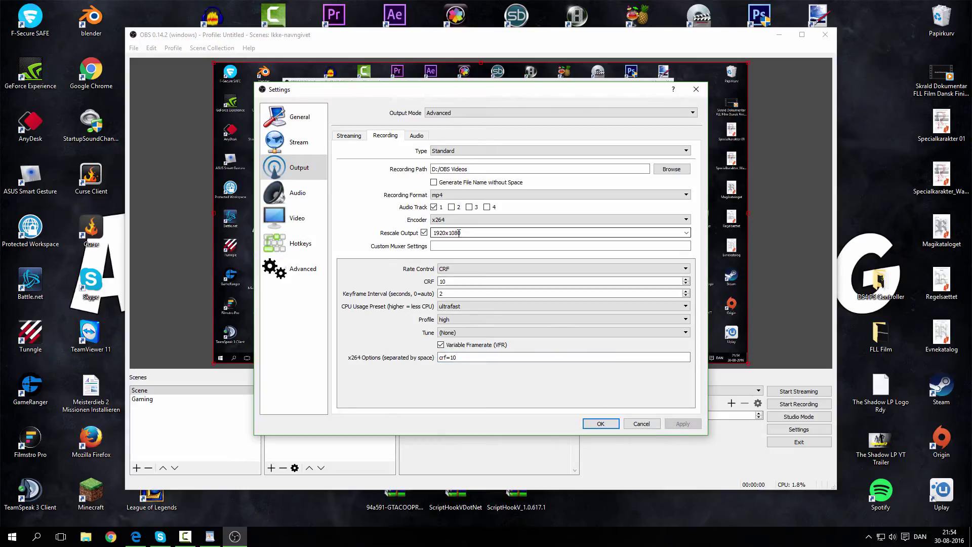